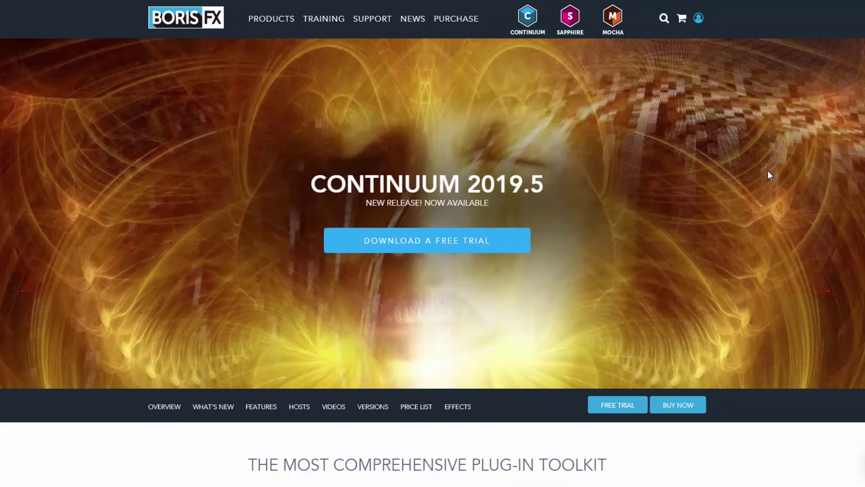
Scroll past each feature video to the Enhanced Mocha Tracking and Masking section.
scroll(744, 185, down, 7)
scroll(743, 187, down, 9)
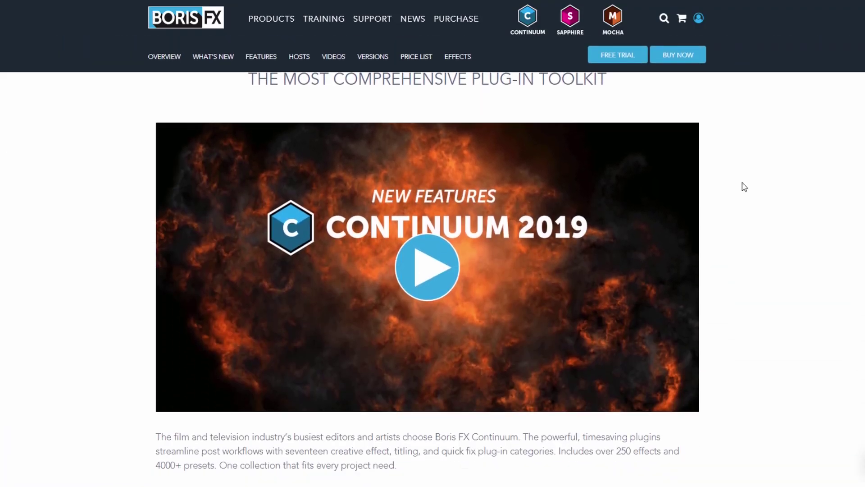
scroll(744, 187, down, 10)
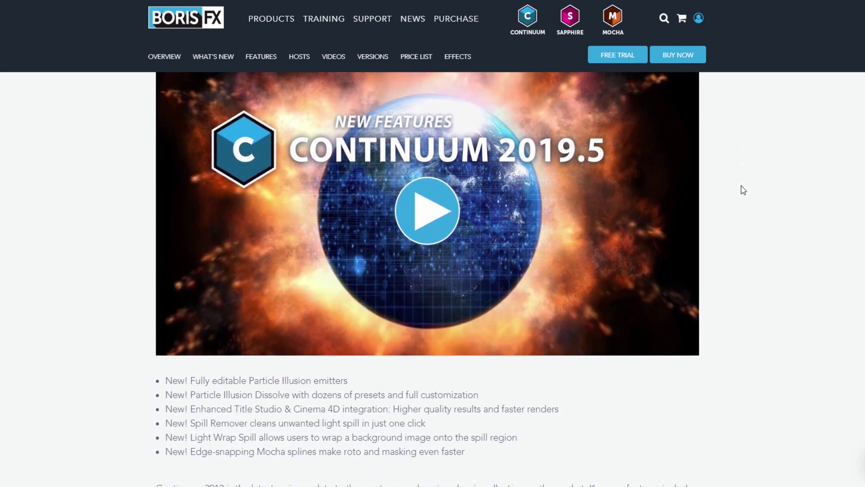
scroll(741, 191, down, 8)
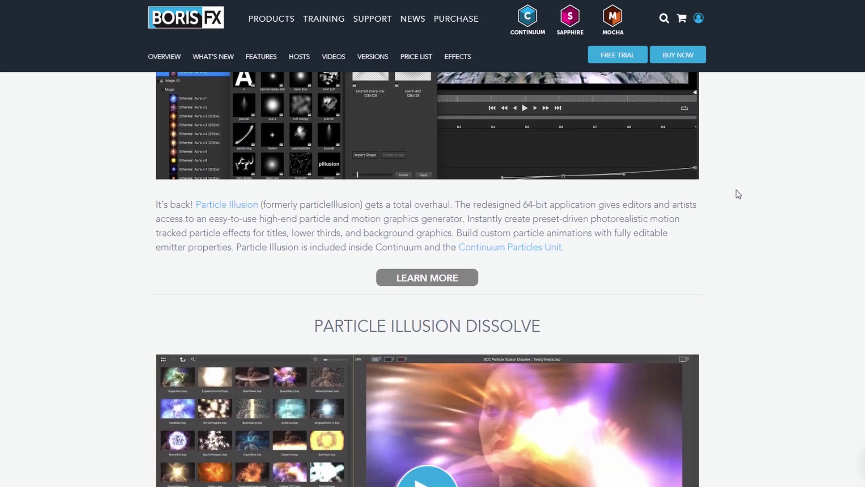
scroll(738, 194, down, 8)
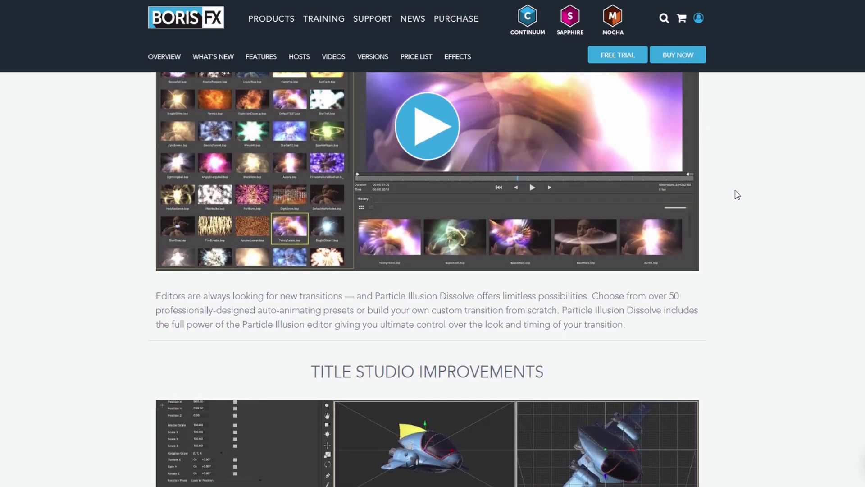
scroll(737, 194, down, 8)
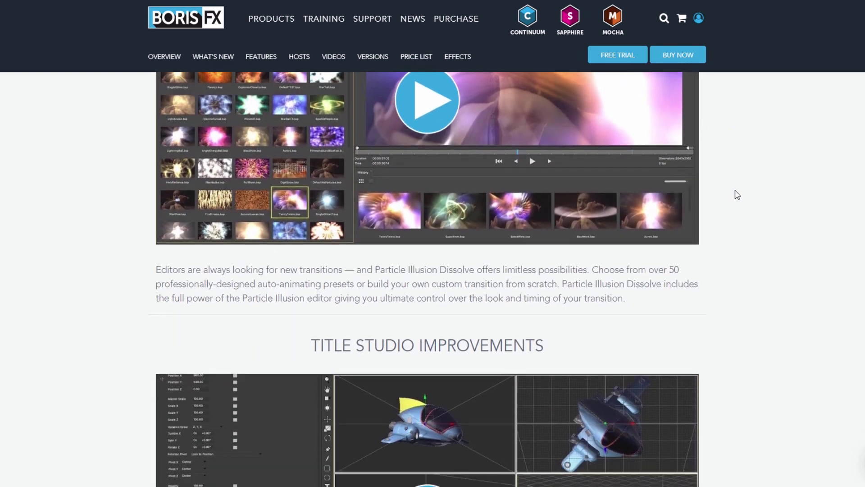
scroll(737, 195, down, 10)
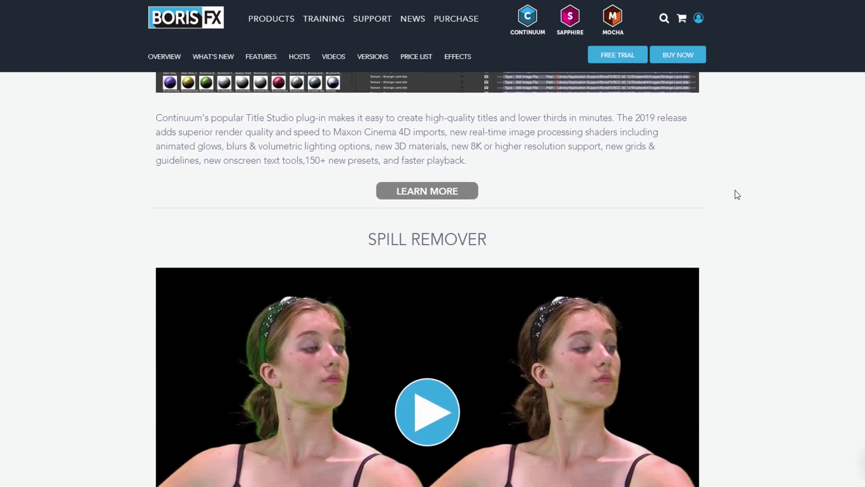
scroll(737, 194, down, 6)
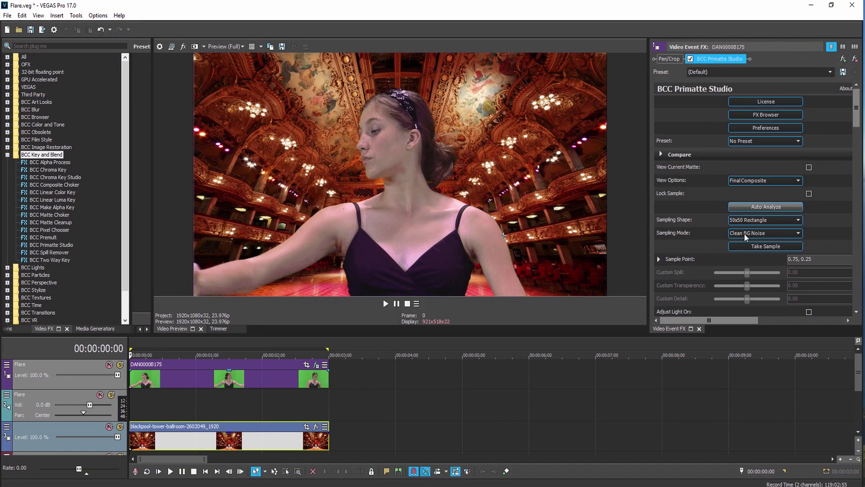
Show the Matte Status view in BCC Primatte Studio and take two samples to clean matte noise.
click(759, 181)
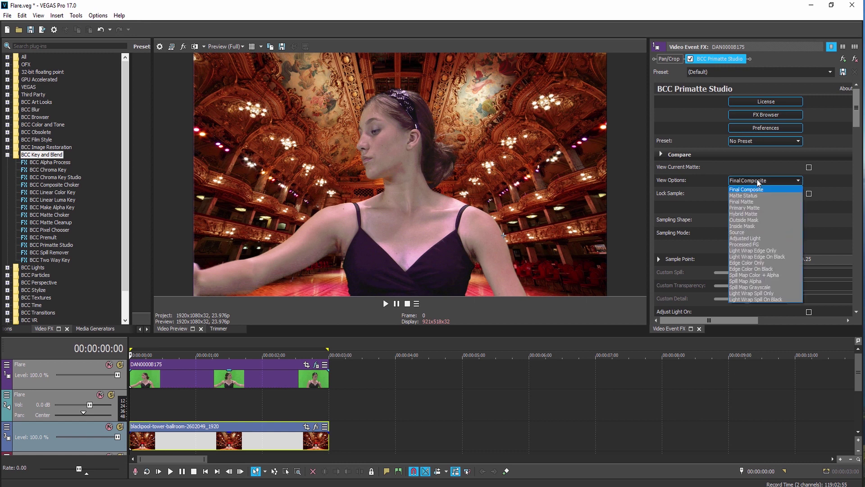
click(739, 196)
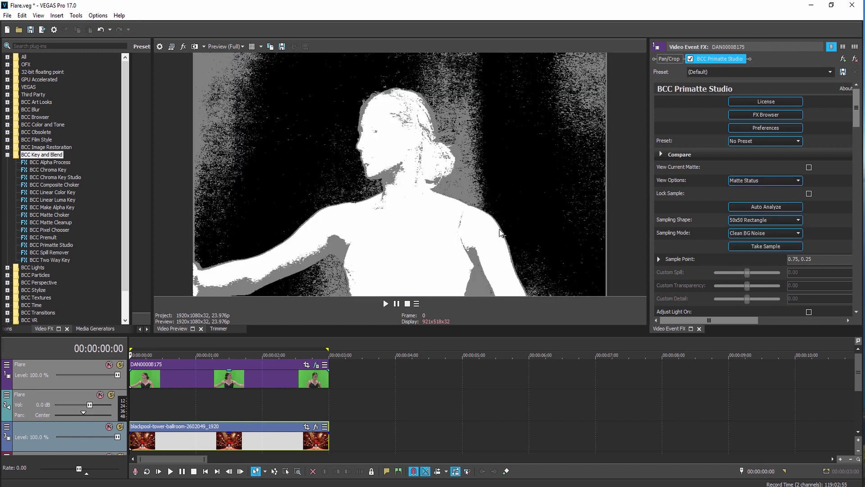
click(501, 233)
click(580, 76)
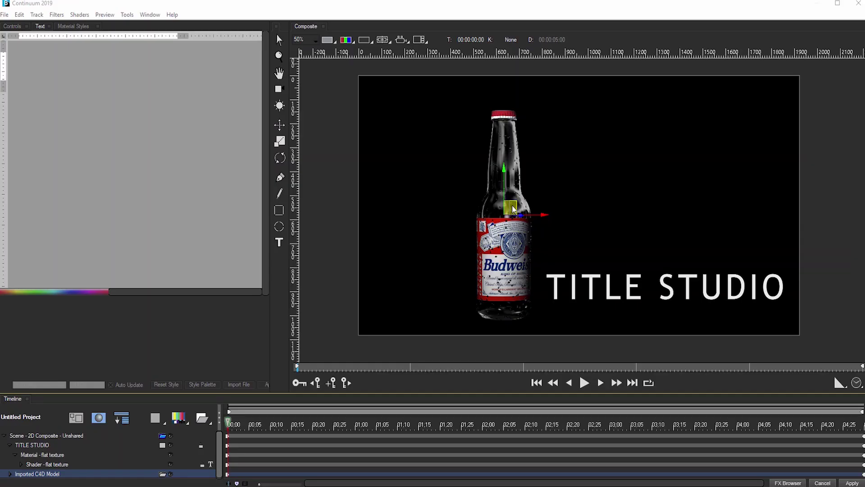
Move the bottle left and rotate it about 30° around its vertical axis.
drag(513, 209, 466, 208)
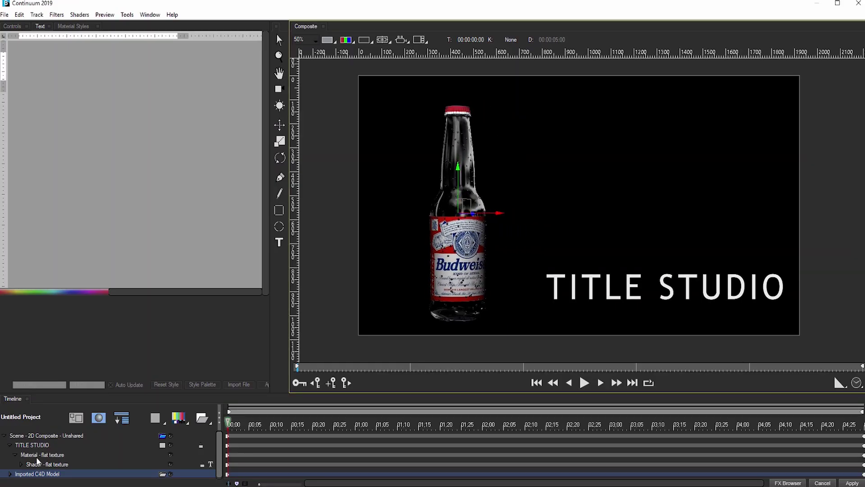
click(12, 26)
mouse_move(81, 162)
mouse_down()
mouse_move(104, 156)
mouse_move(93, 162)
mouse_move(97, 150)
mouse_move(82, 151)
mouse_up()
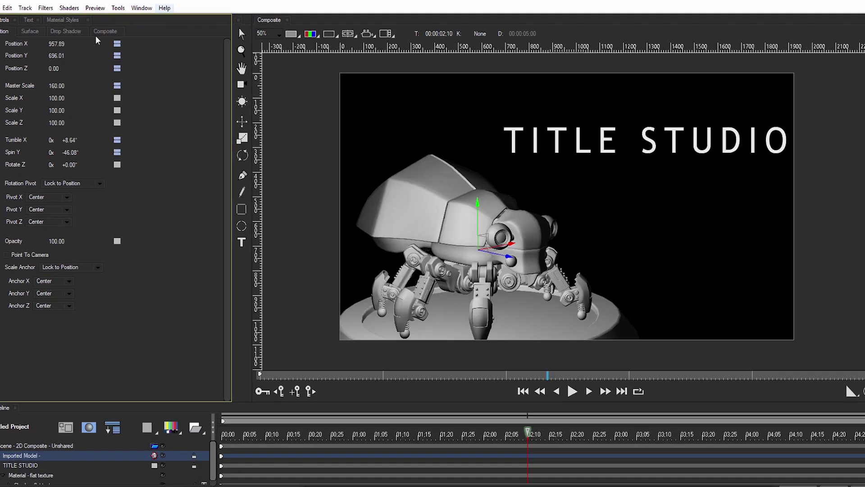
Give the robot a Polished Metal material and a Glow Edge Add shader, colour 0 128 192, Master Blur 16.
click(73, 26)
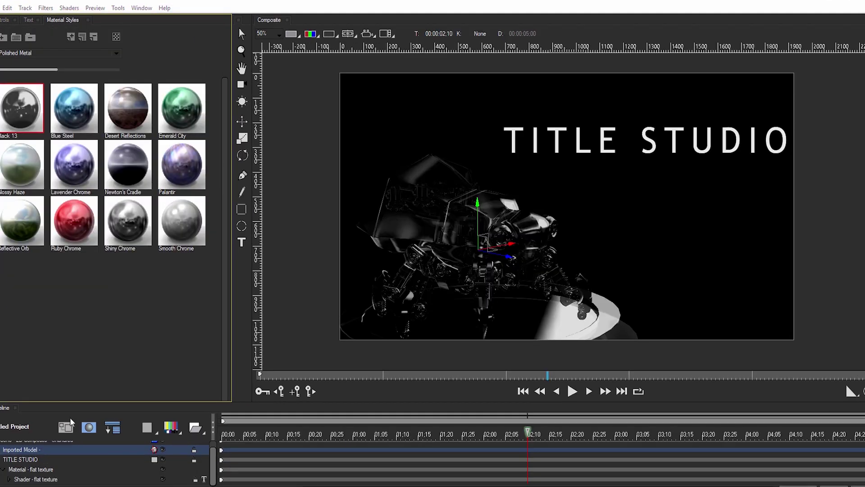
click(69, 7)
mouse_move(109, 50)
click(162, 54)
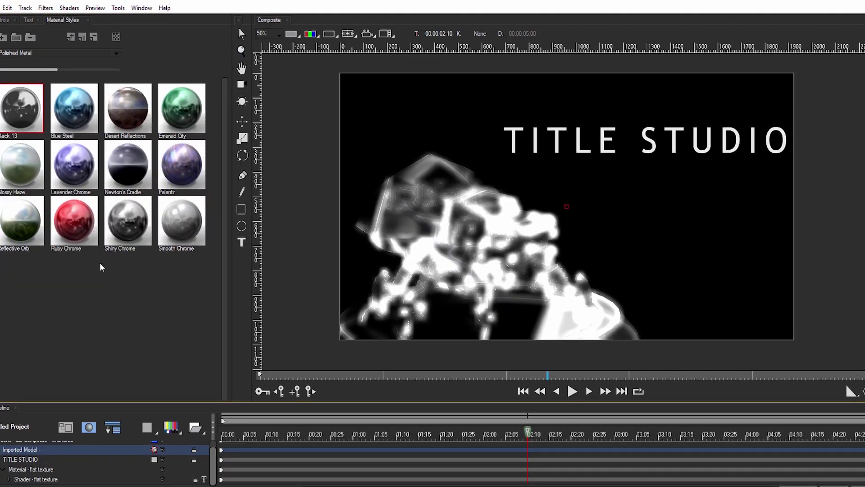
click(87, 123)
click(38, 166)
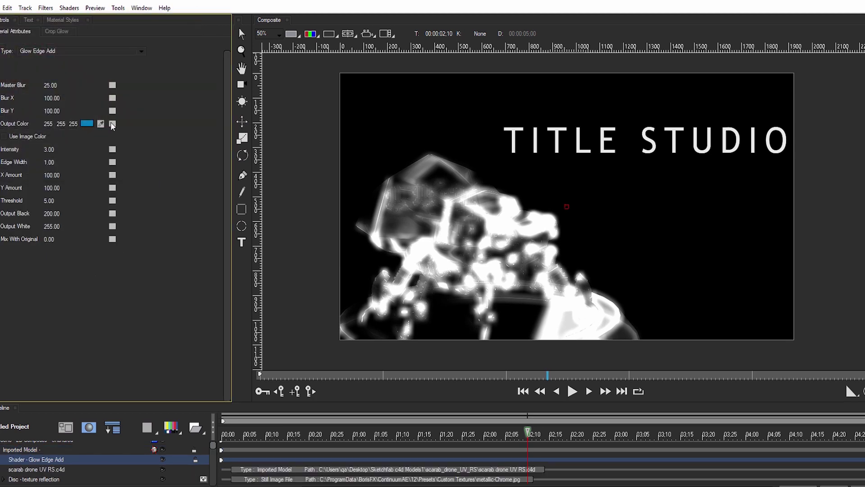
drag(46, 85, 63, 86)
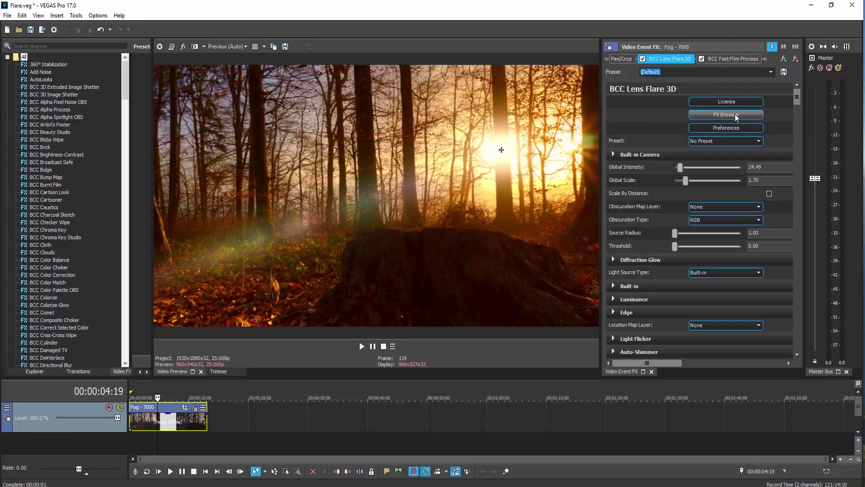
Preview the BluePurpleRaysPink, BluePurpleSpread, BrightStarWithLightFog, Default and GreenStarBurstChromaFan flare presets.
click(734, 116)
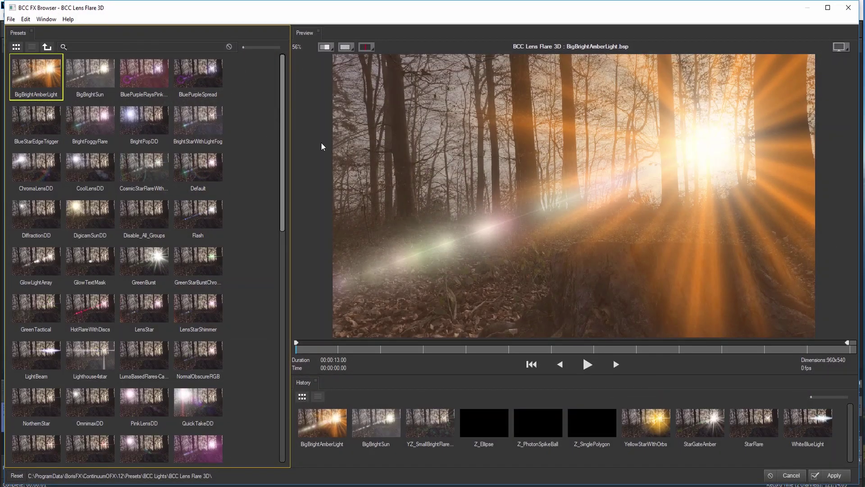
click(149, 76)
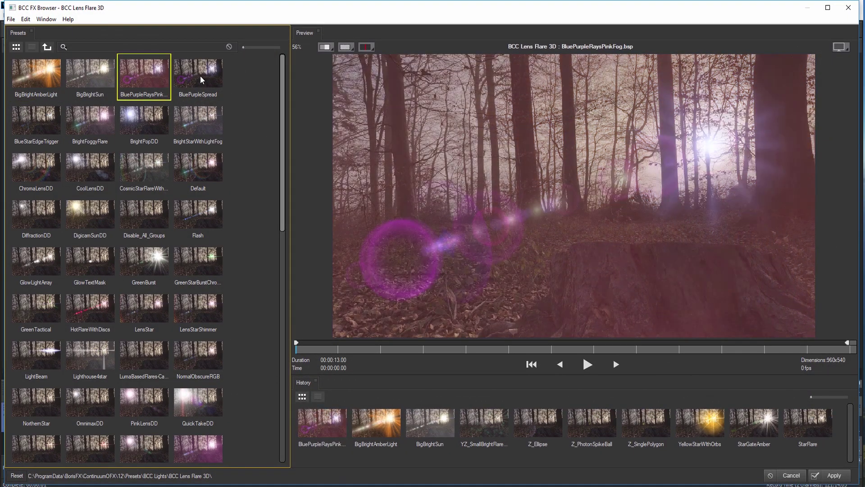
click(201, 79)
click(211, 128)
click(212, 178)
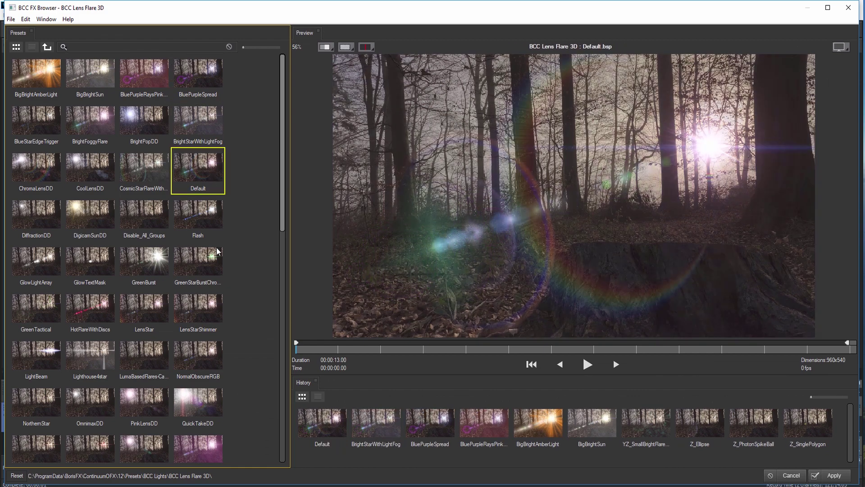
click(214, 270)
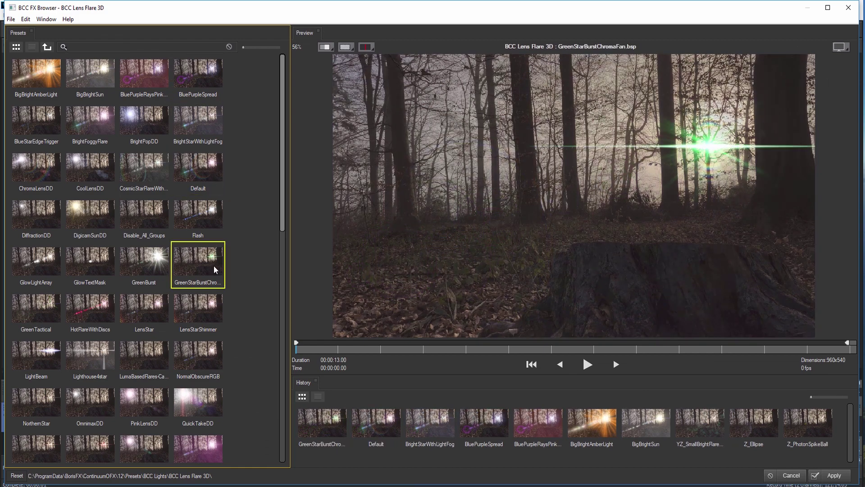
Preview the GreenBurst, GlowTextMask, HotFlareWithDiscs and PinkLensDD flare presets.
click(122, 283)
click(109, 268)
click(113, 323)
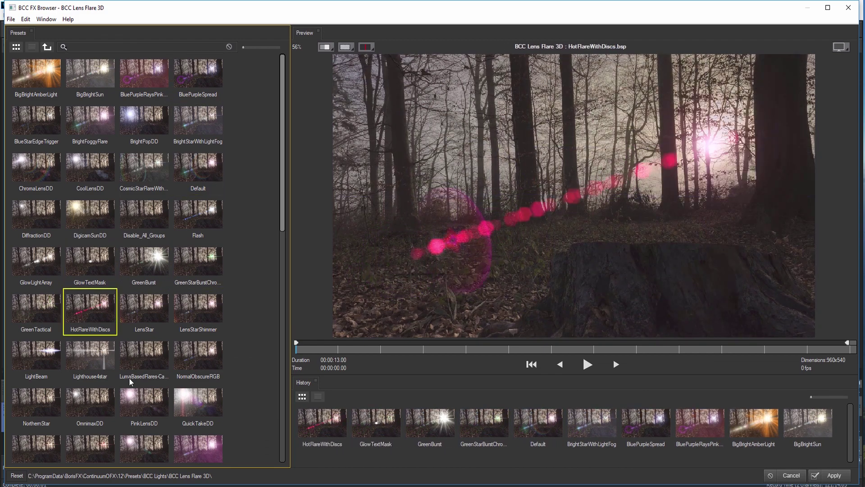
click(122, 402)
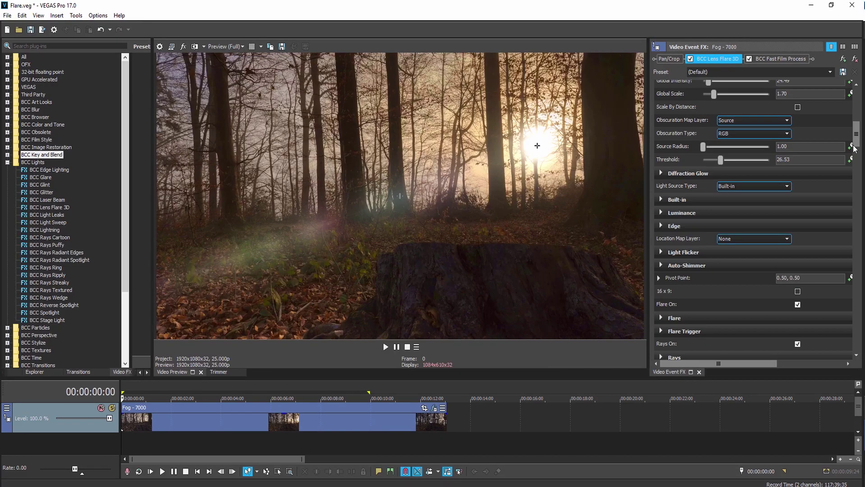
Open Motion Tracker in Mocha, place the Light Source tracker on the sun, and track forward.
scroll(665, 208, down, 10)
click(665, 207)
click(705, 216)
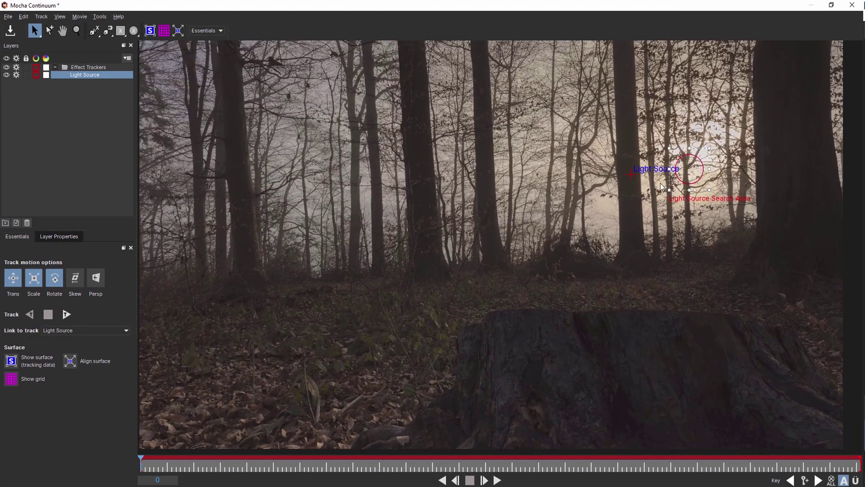
drag(661, 187, 604, 191)
click(67, 315)
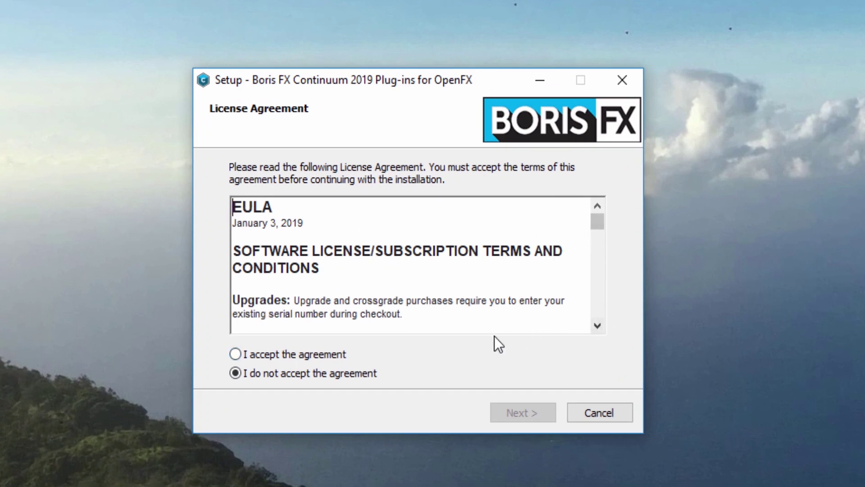
Accept the licence agreement, keep default customer info and destination, and install the plug-ins.
click(236, 354)
click(508, 411)
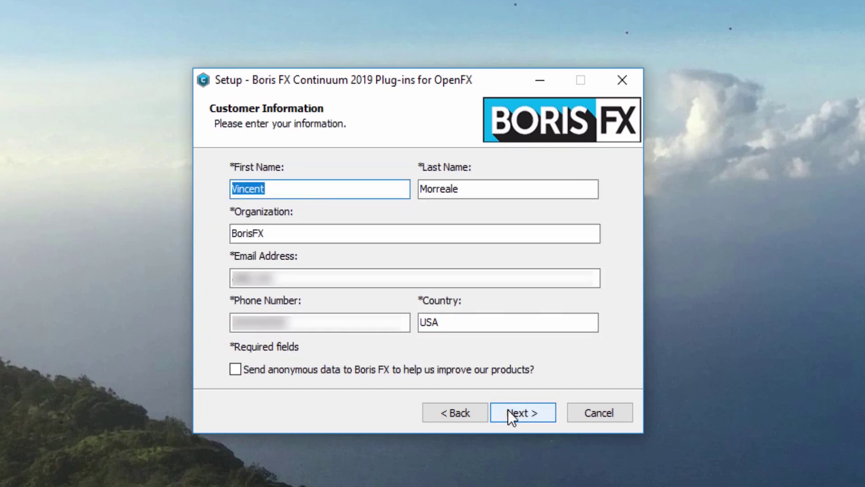
click(508, 410)
click(508, 409)
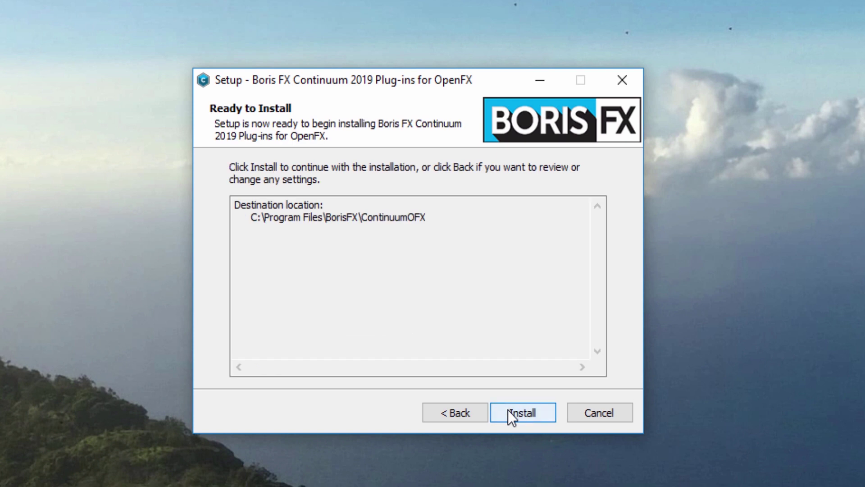
click(508, 409)
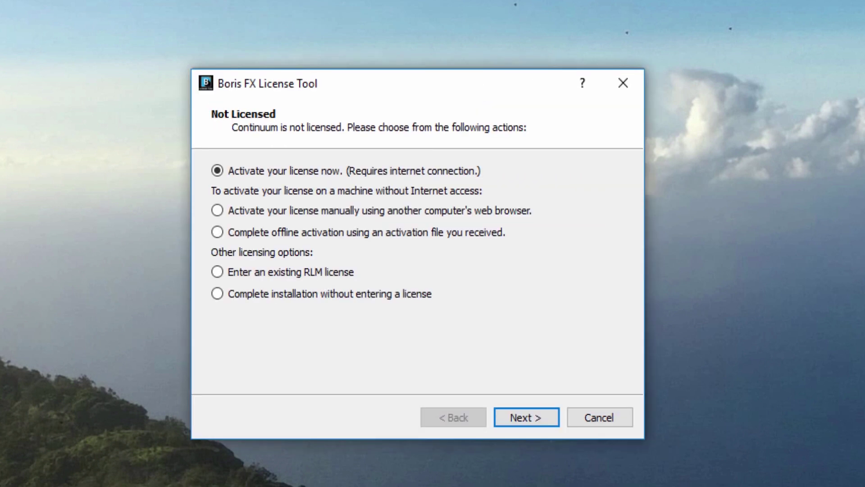
Activate the licence online with the pasted activation key, then select Remove all unlicensed plugins.
click(264, 177)
click(527, 419)
key(ctrl+v)
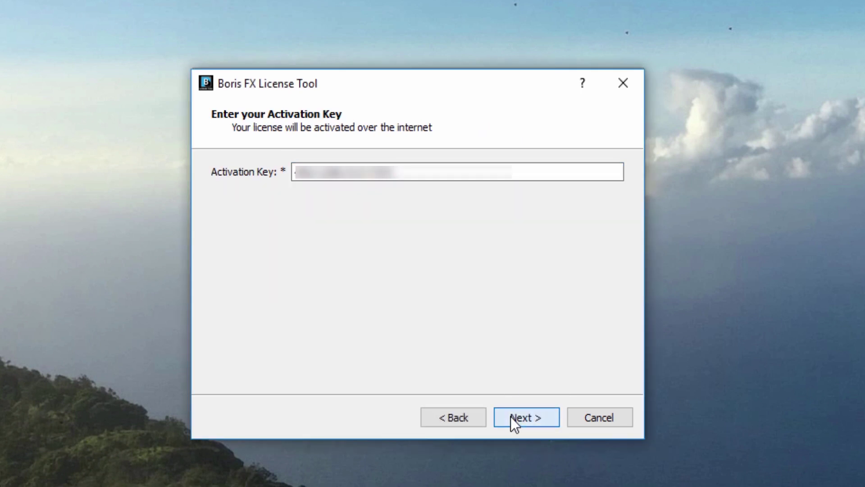
click(511, 418)
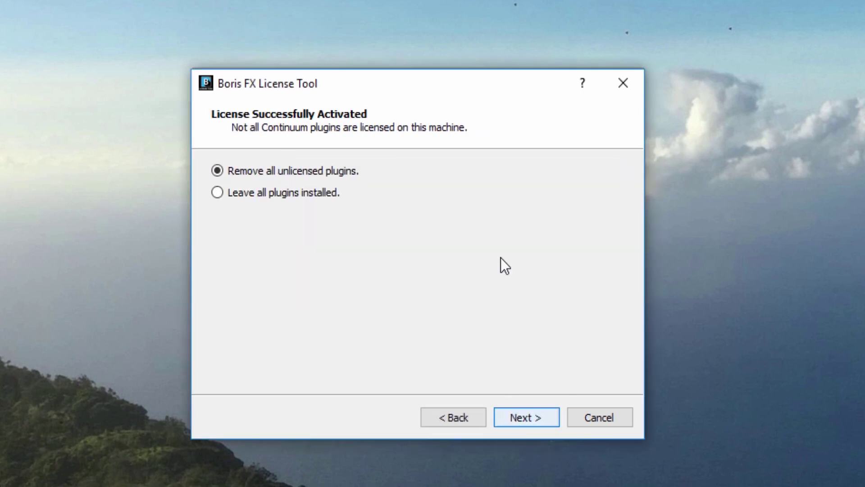
click(245, 198)
click(337, 174)
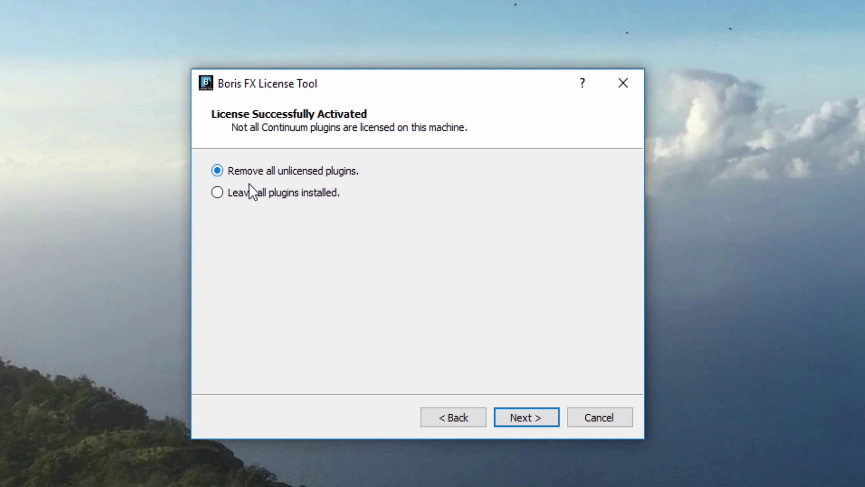
Keep all plugins installed, then drag BCC Fast Film Glow from BCC Film Style onto Fog - 7000.
click(233, 198)
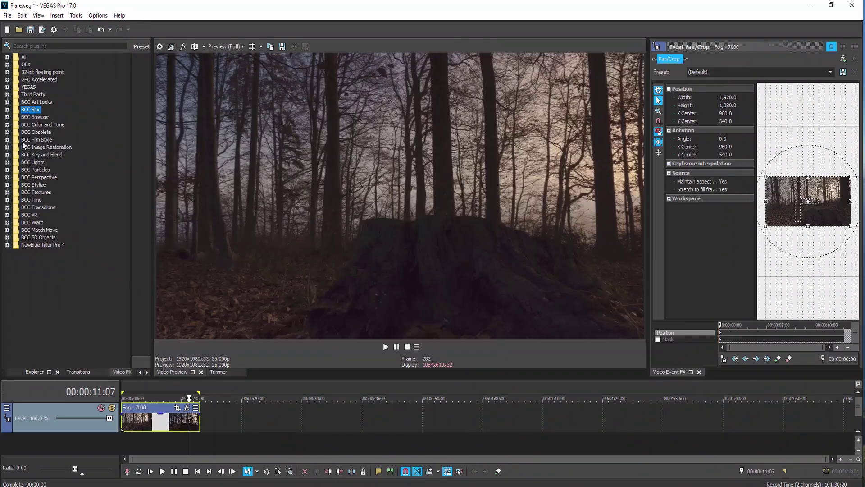
click(36, 139)
click(8, 139)
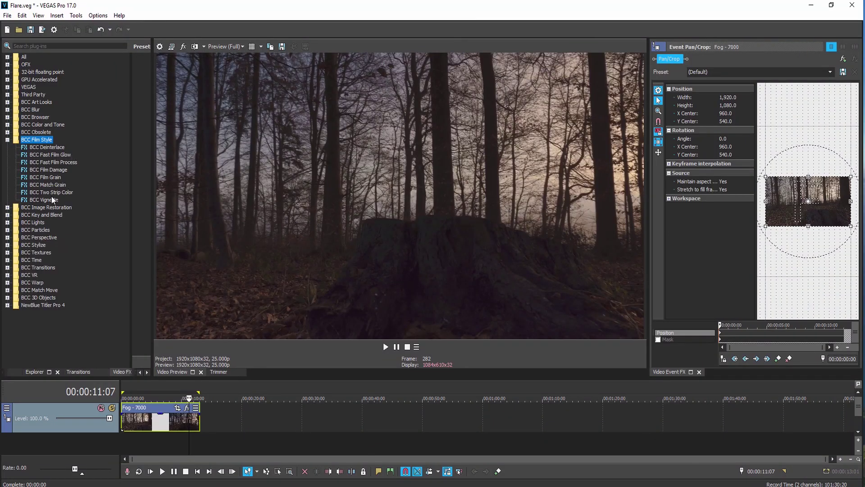
drag(66, 157, 158, 421)
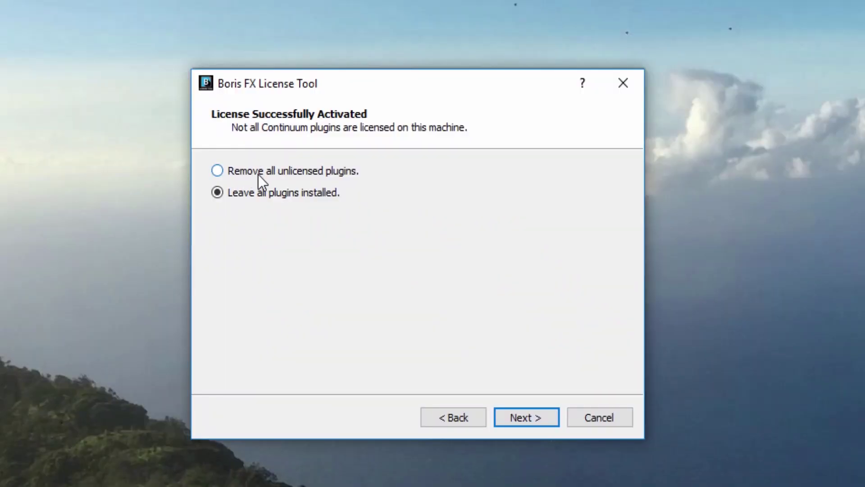
Remove the unlicensed plugins, then finish both the License Tool and the Continuum setup.
click(258, 174)
click(528, 424)
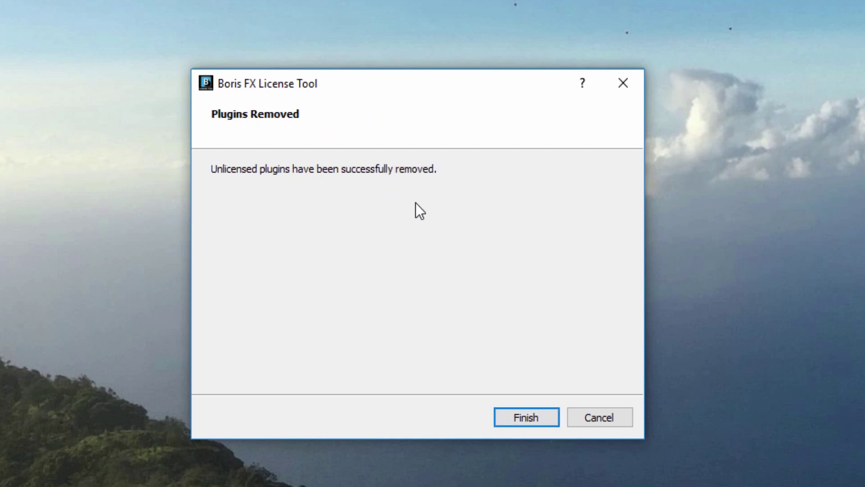
click(528, 423)
click(522, 412)
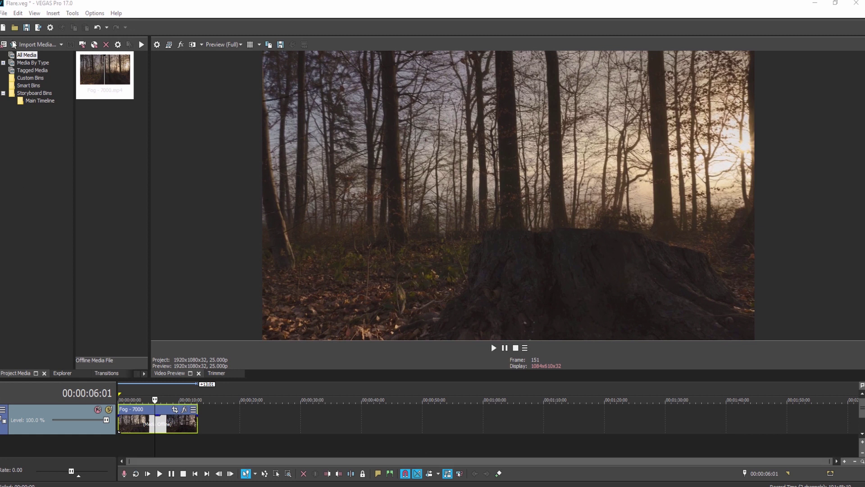
Show the Video FX panel listing the BCC Key and Blend, Lights and 3D Objects groups.
click(144, 374)
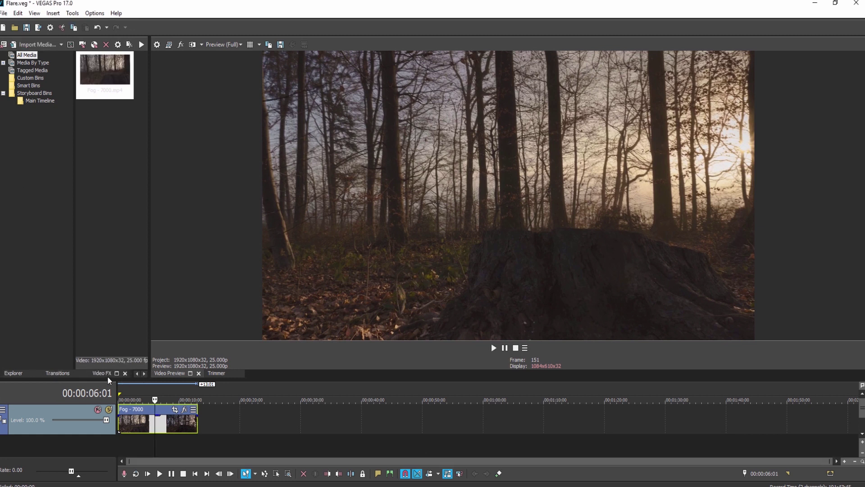
click(108, 377)
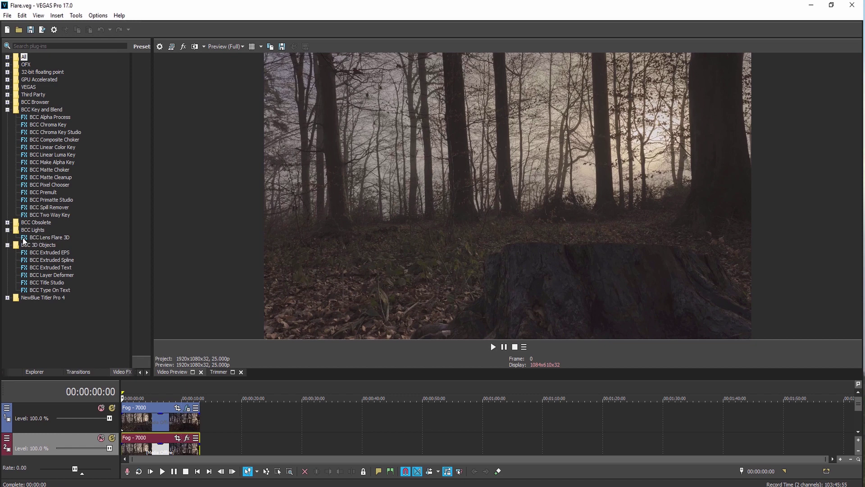
Apply BCC Lens Flare 3D to the Fog - 7000 clip on track 2, then loop and preview it.
drag(24, 241, 158, 446)
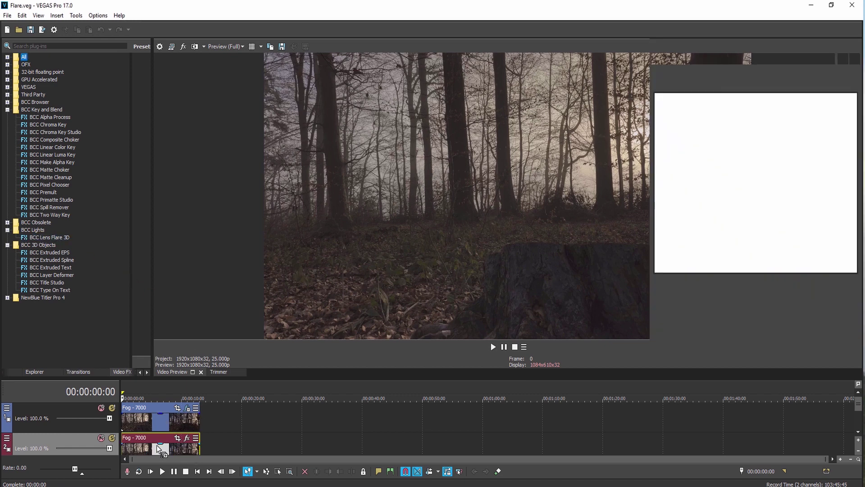
double_click(138, 406)
key(space)
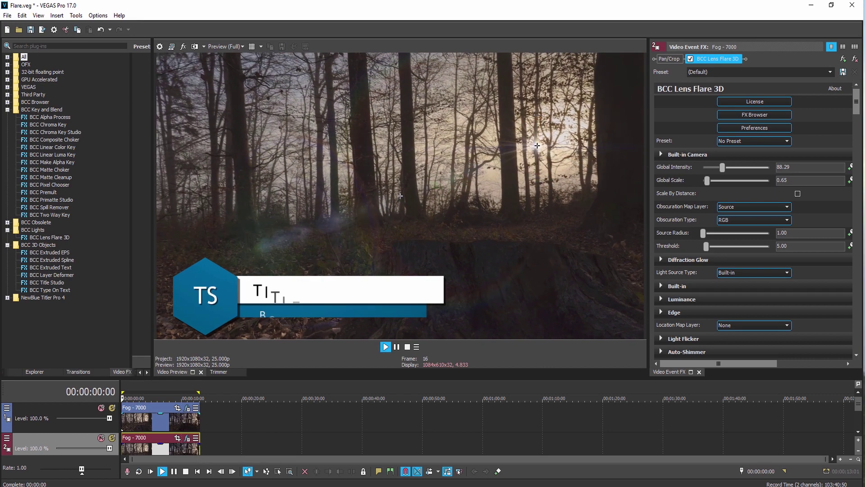